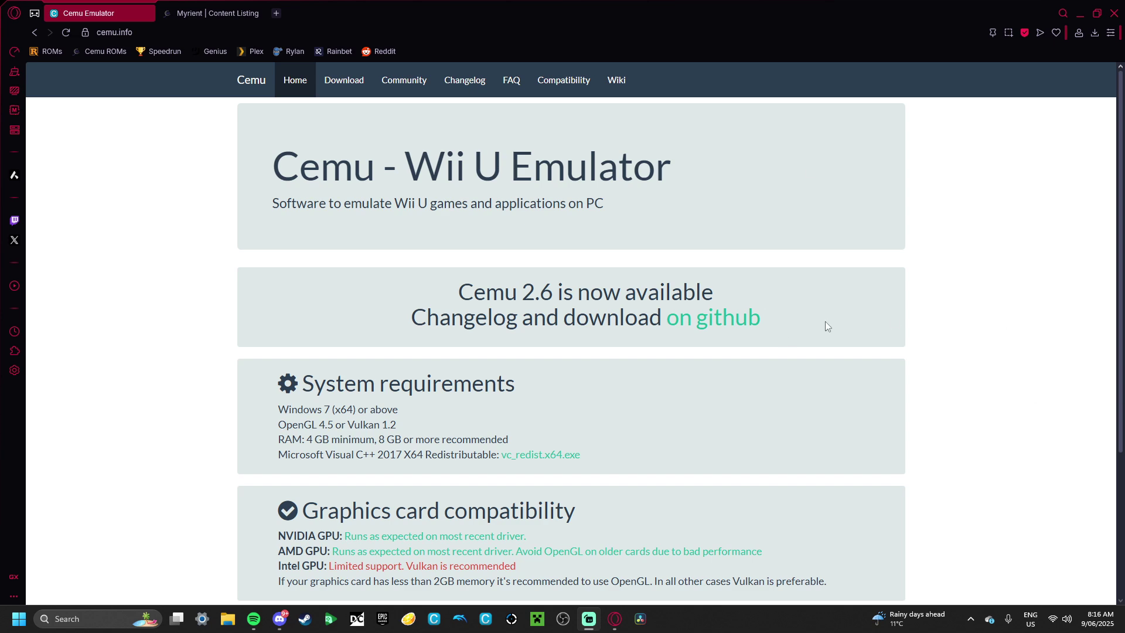
Step: Download cemu-2.6-windows-x64.zip from GitHub and save it to the D:\Tutorial folder
scroll(527, 375, down, 3)
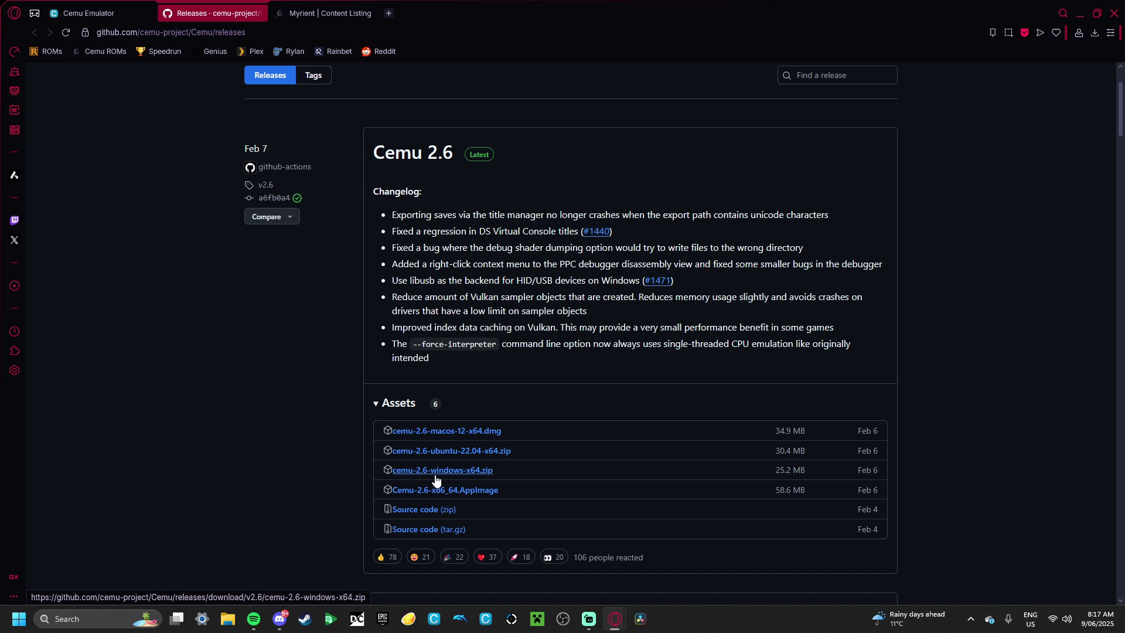
click(455, 475)
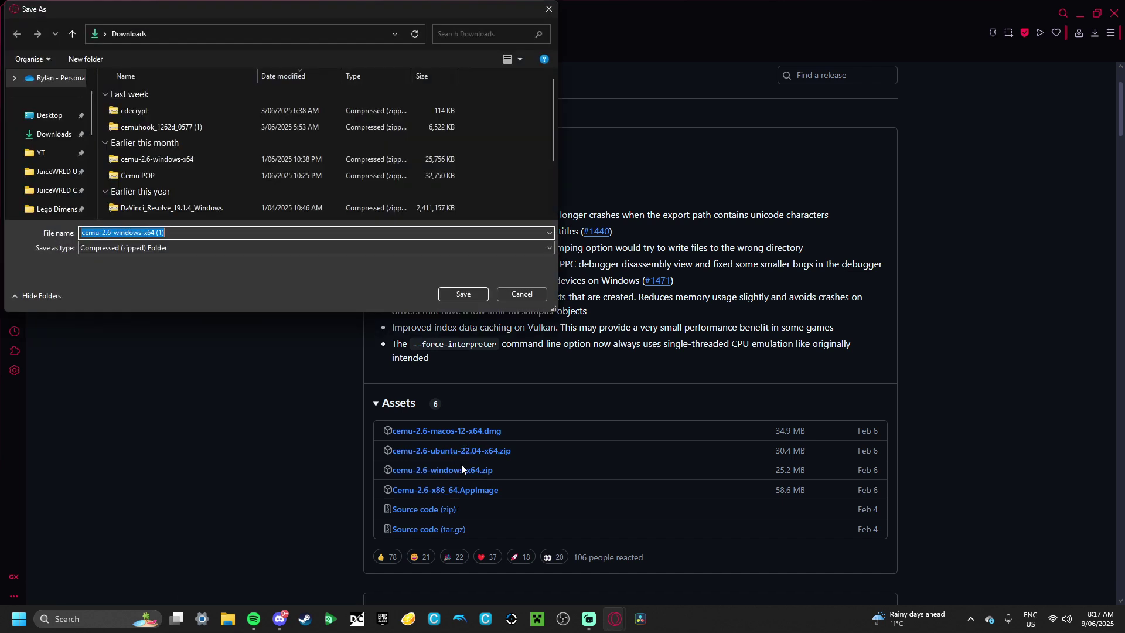
scroll(53, 147, down, 3)
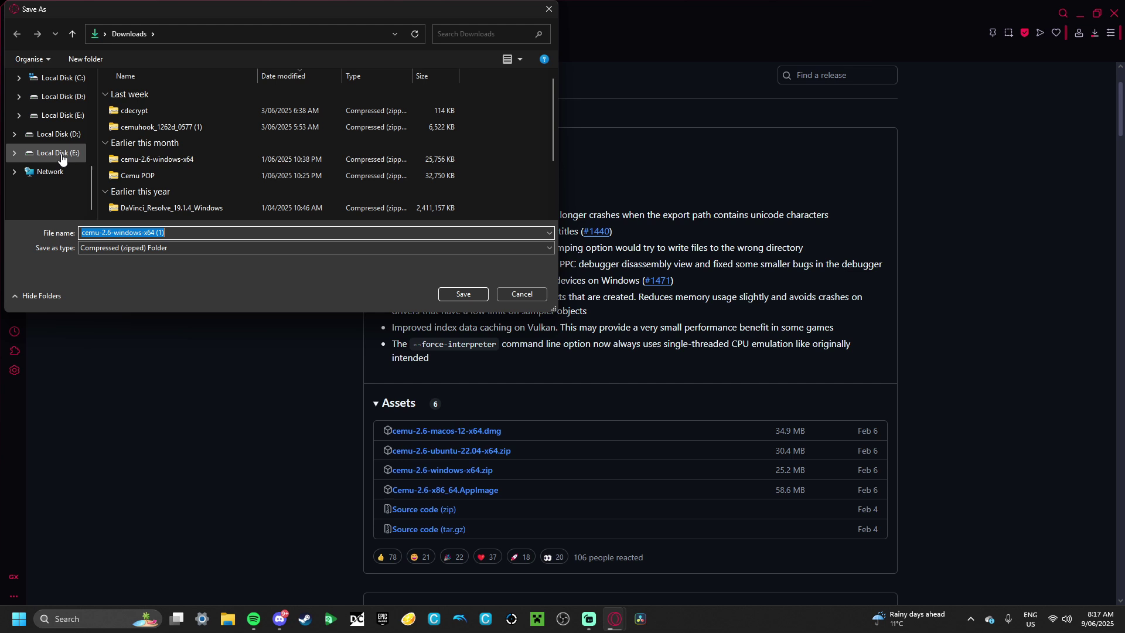
click(62, 153)
double_click(159, 156)
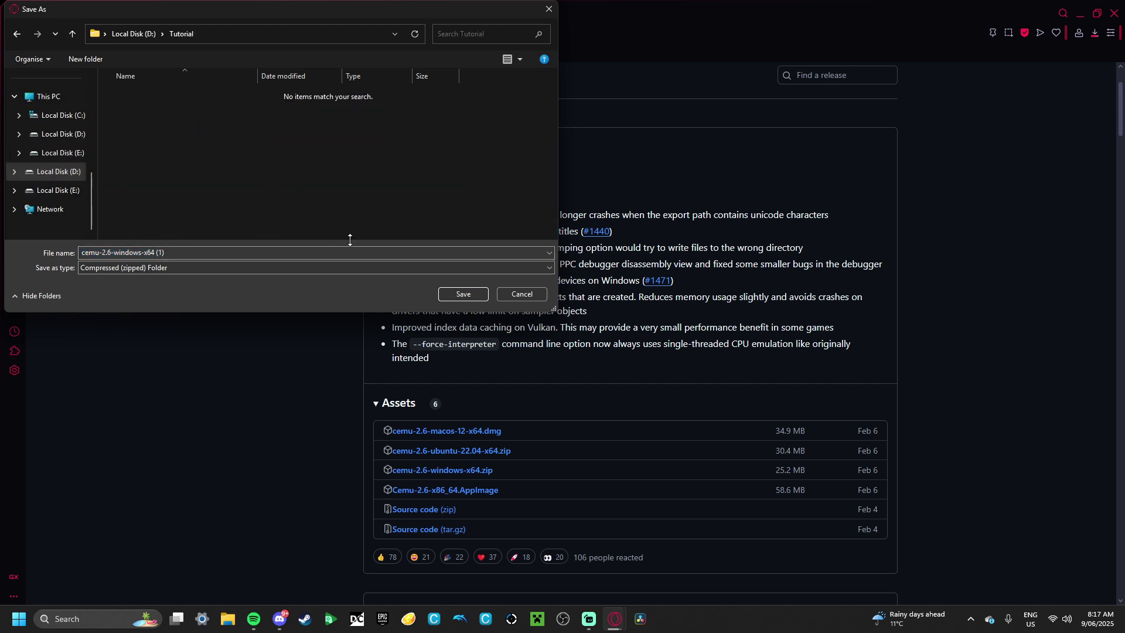
click(462, 295)
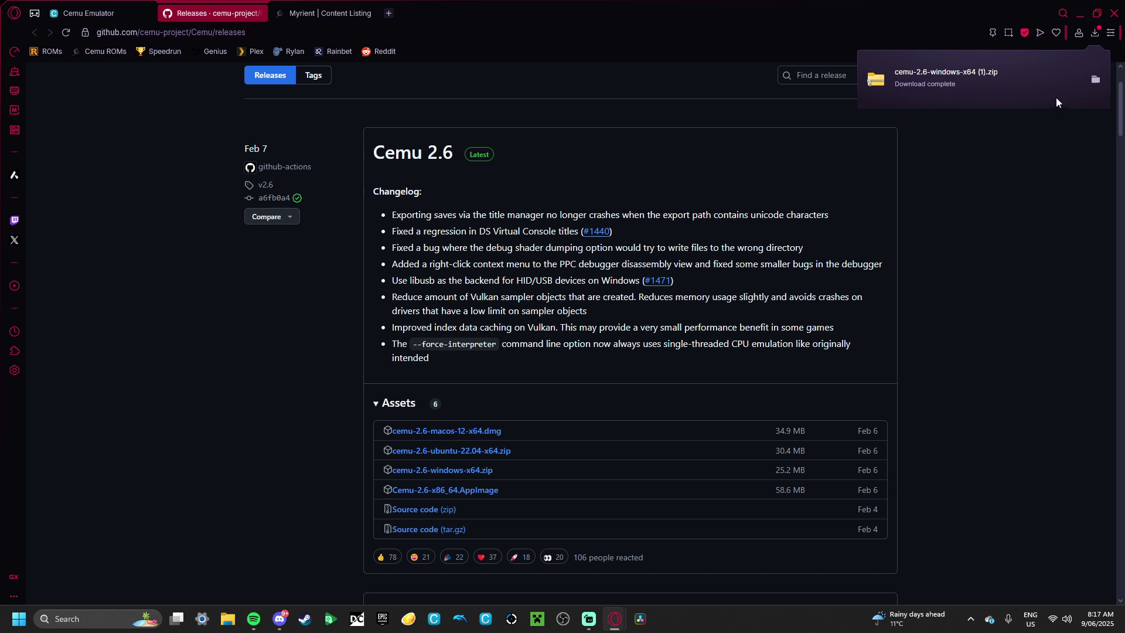
Step: Show the downloaded zip in its folder and check its properties
click(1092, 81)
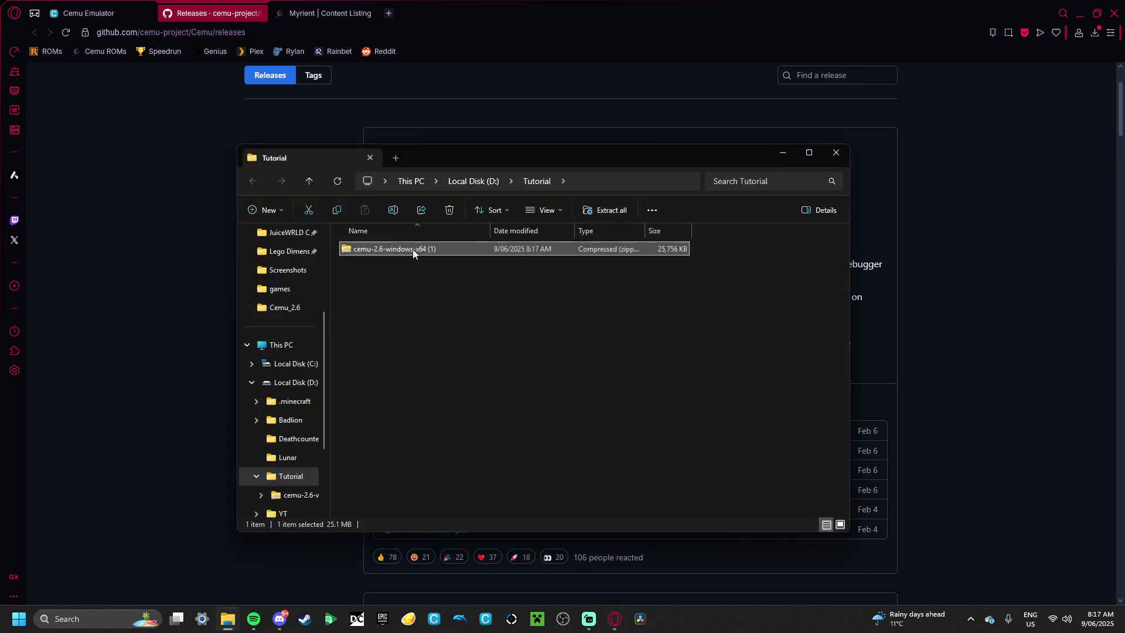
right_click(405, 245)
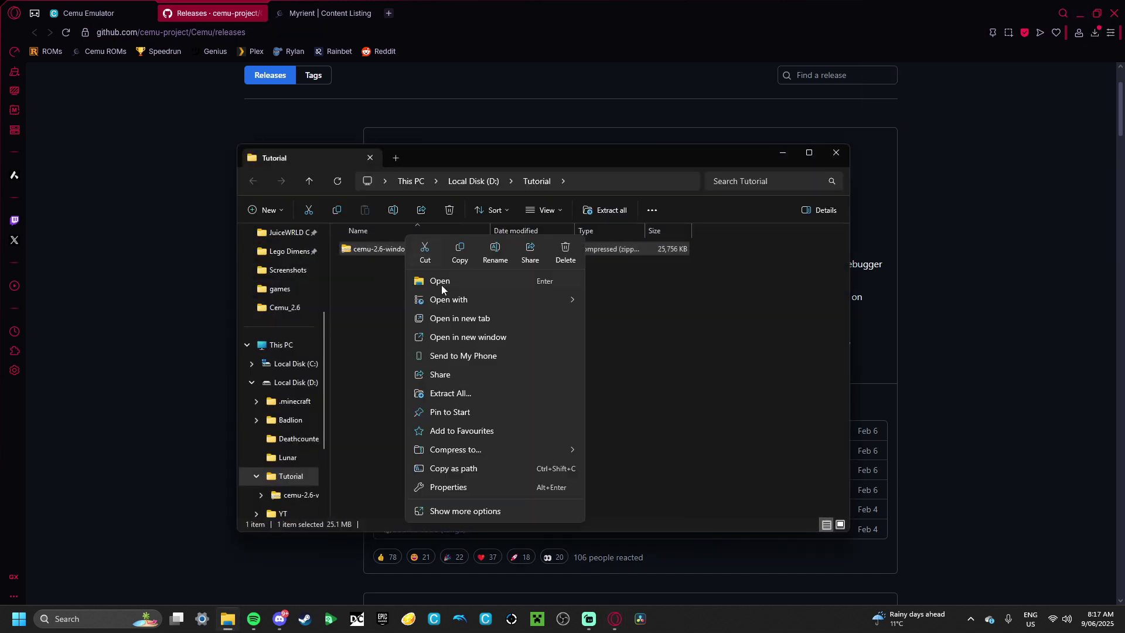
click(463, 488)
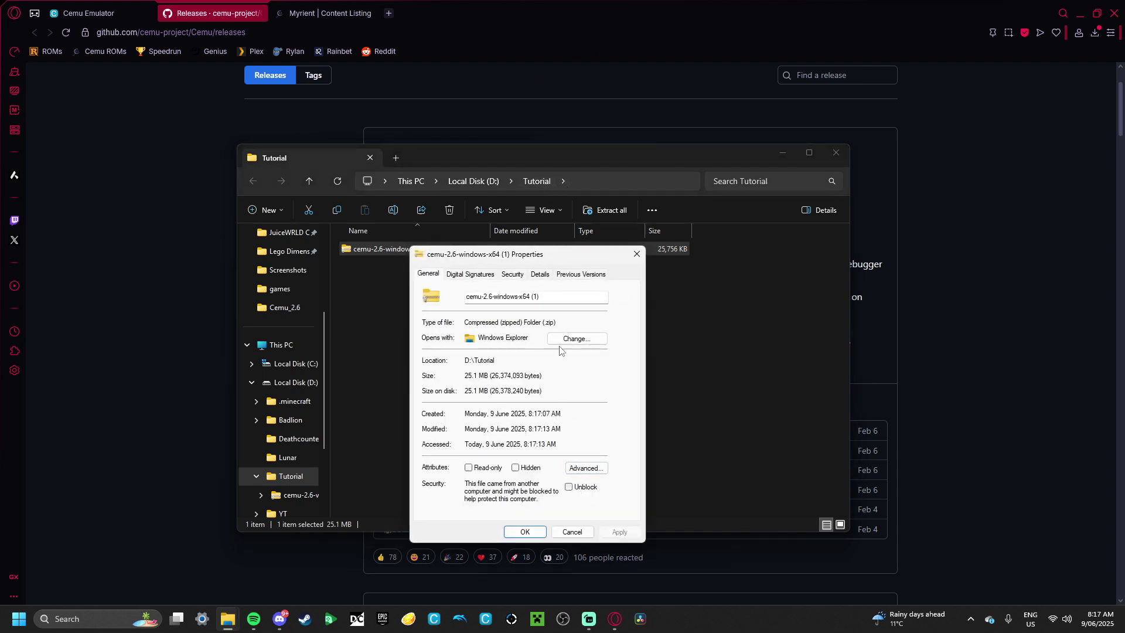
click(637, 254)
Step: Extract the zip here with 7-Zip, creating the Cemu_2.6 folder
right_click(363, 251)
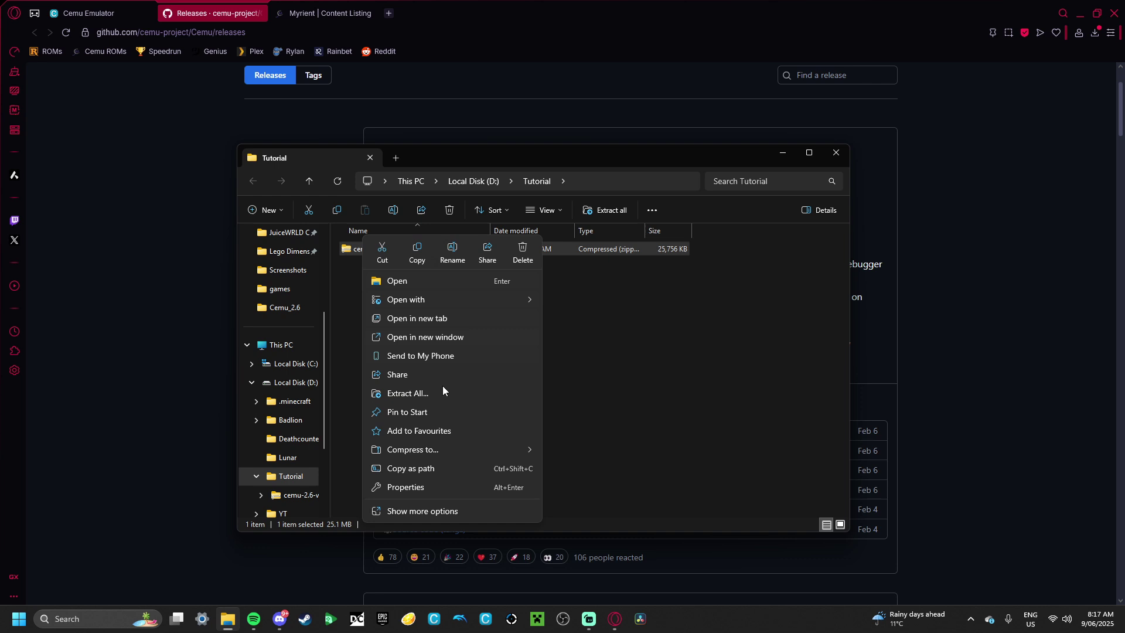
click(392, 510)
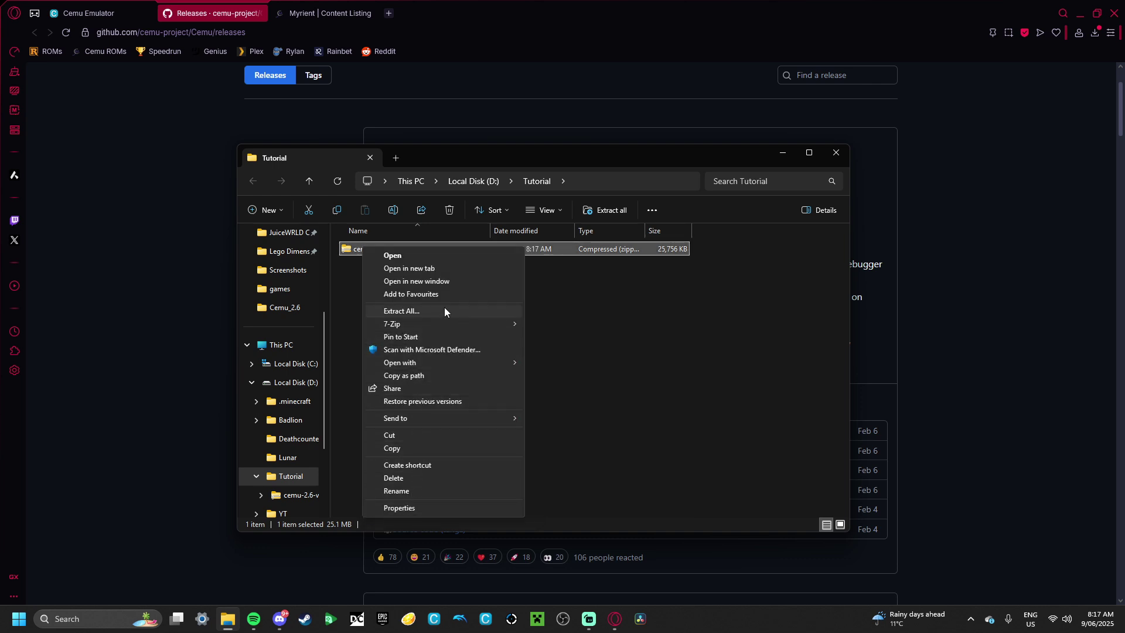
mouse_move(418, 322)
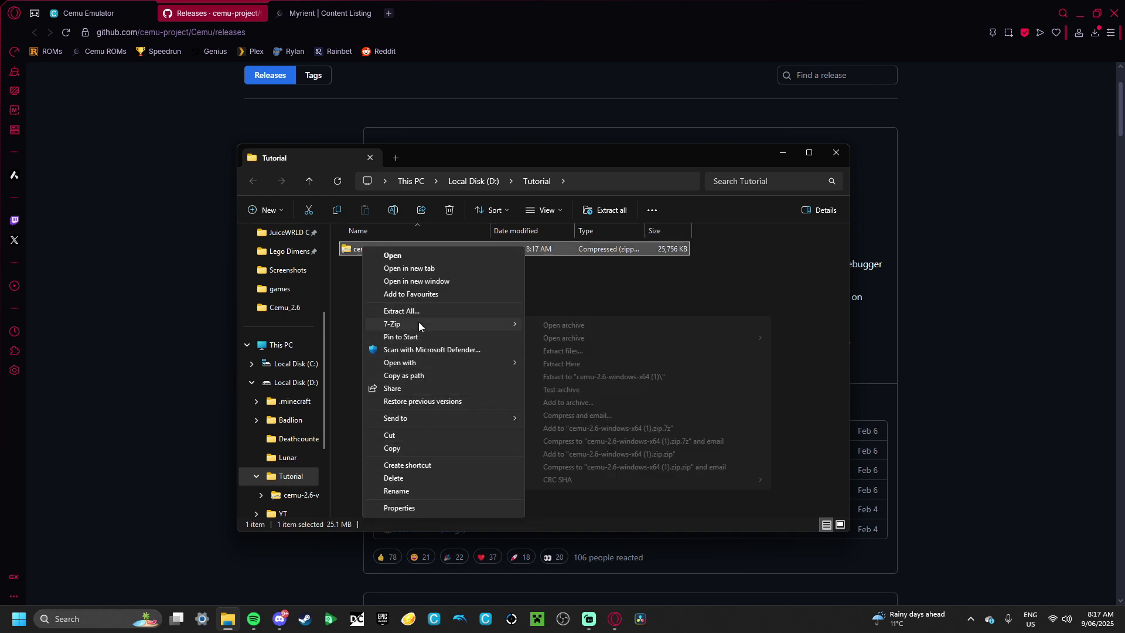
click(576, 364)
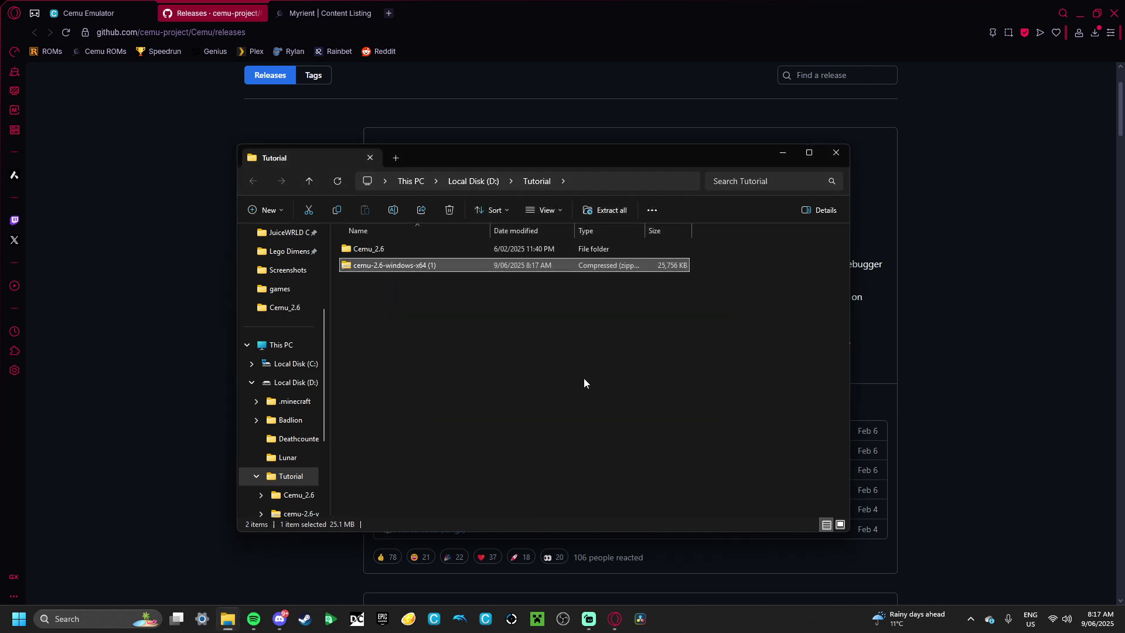
Step: Delete the leftover cemu-2.6-windows-x64 (1).zip file
click(370, 248)
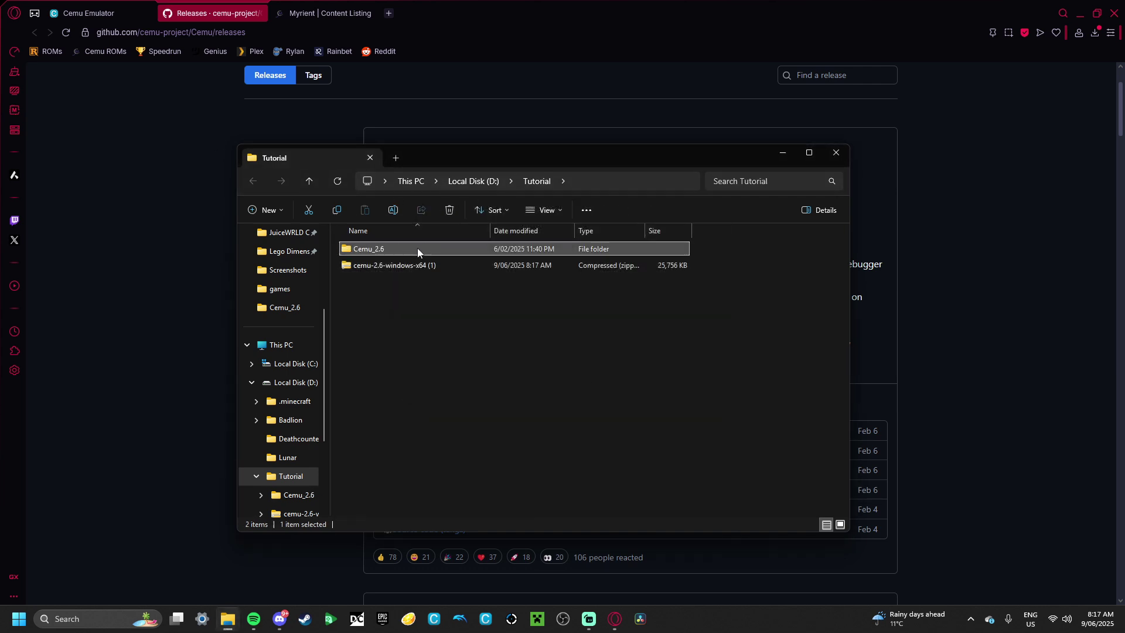
right_click(398, 265)
click(557, 279)
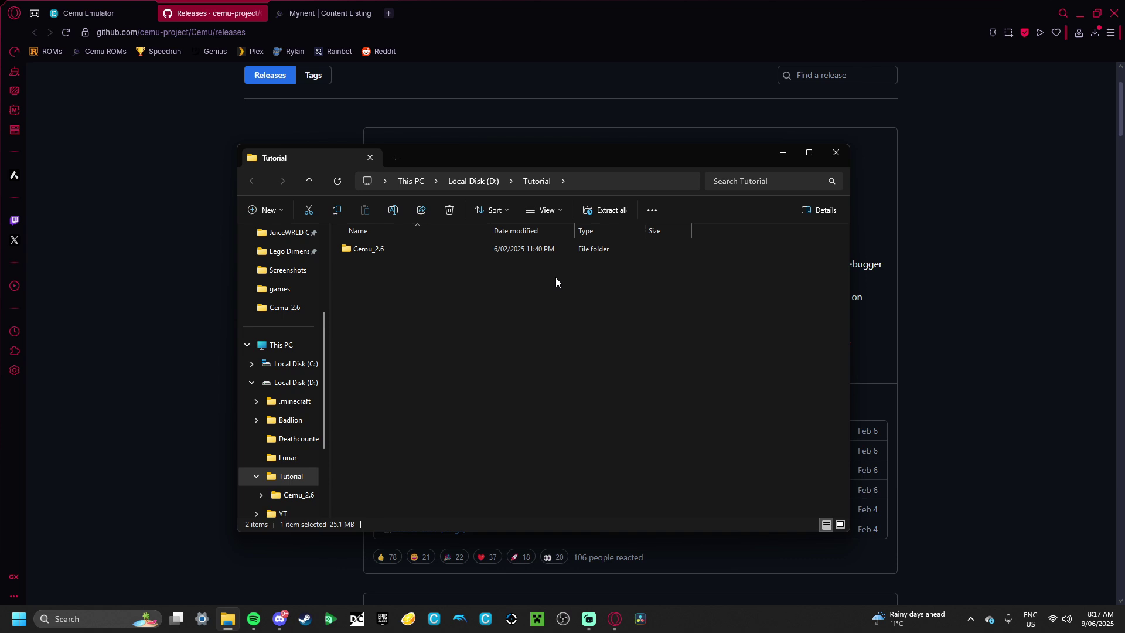
Step: Create a new folder named 'Games' inside Cemu_2.6, then launch Cemu.exe
double_click(373, 249)
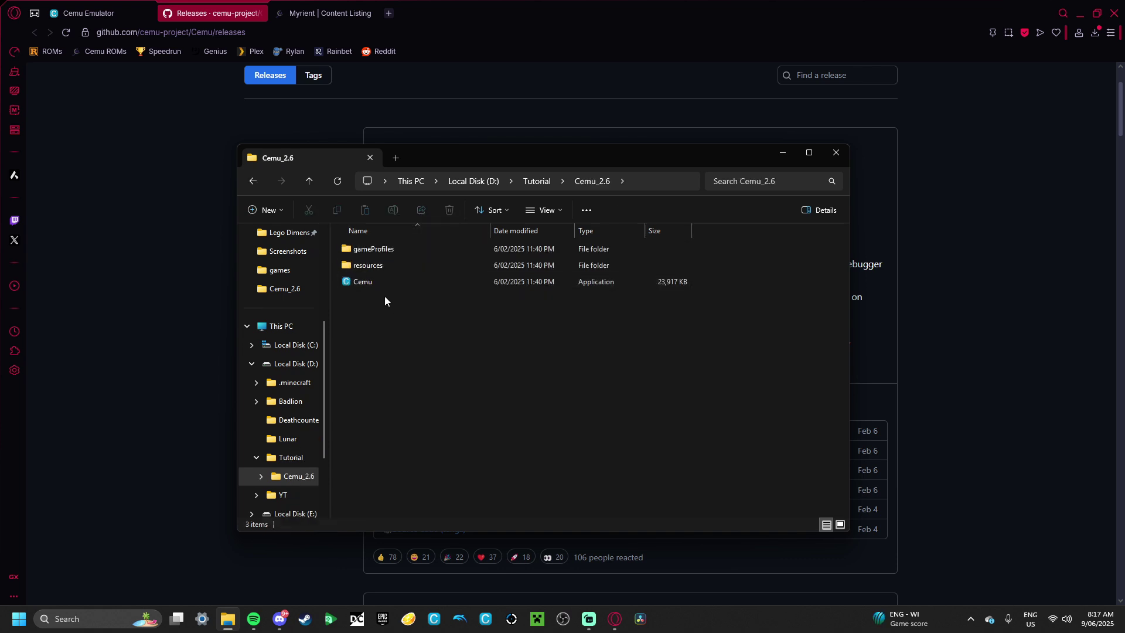
right_click(375, 330)
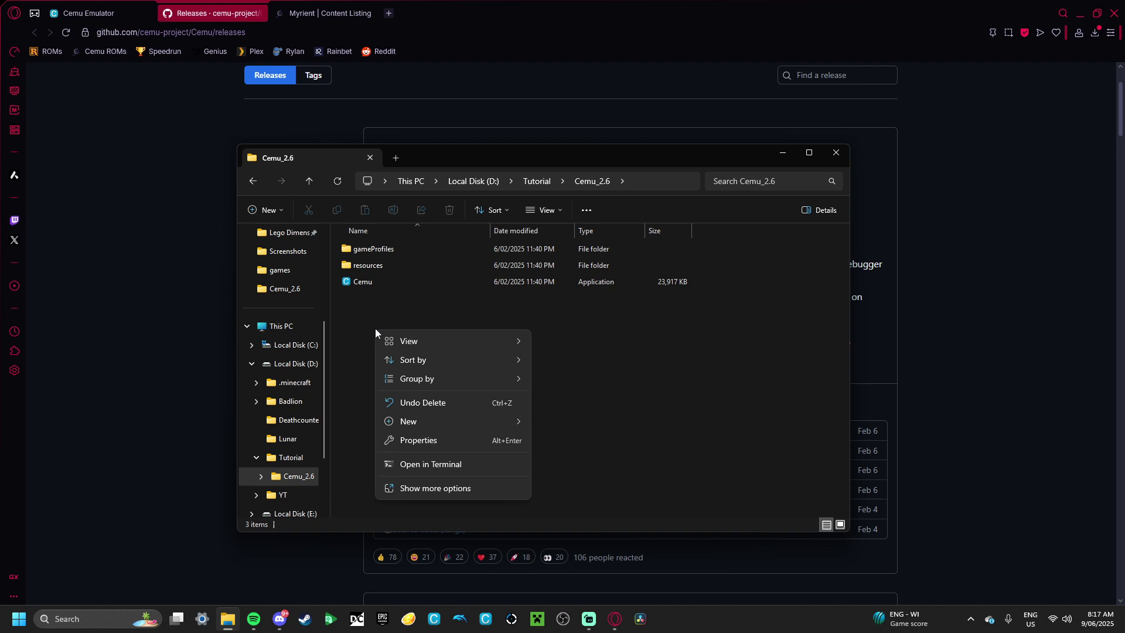
mouse_move(440, 430)
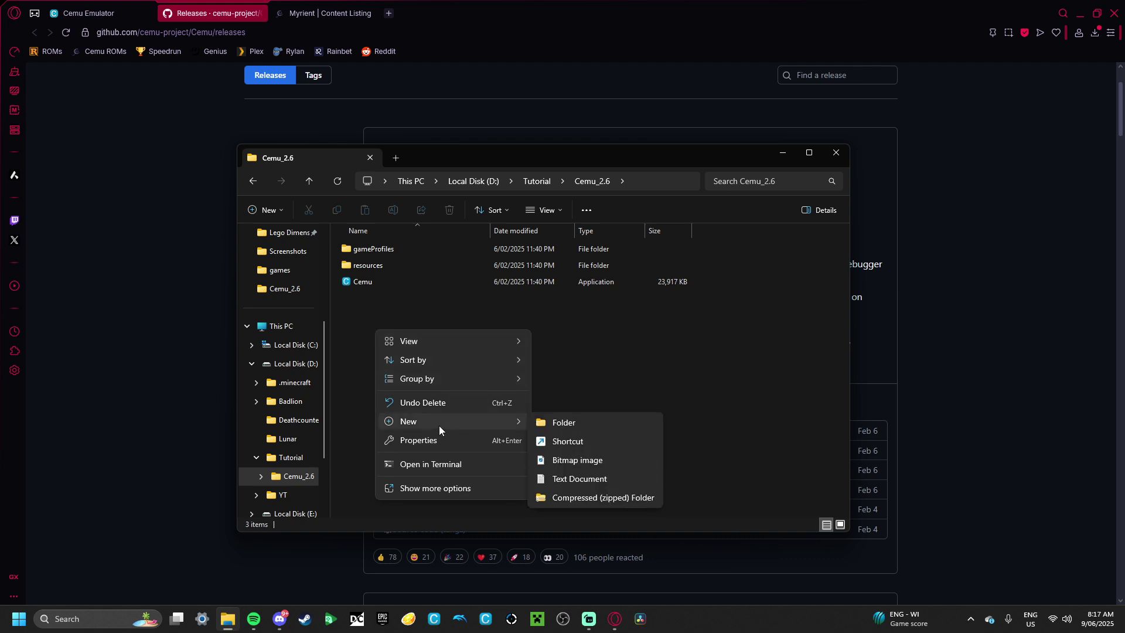
click(546, 419)
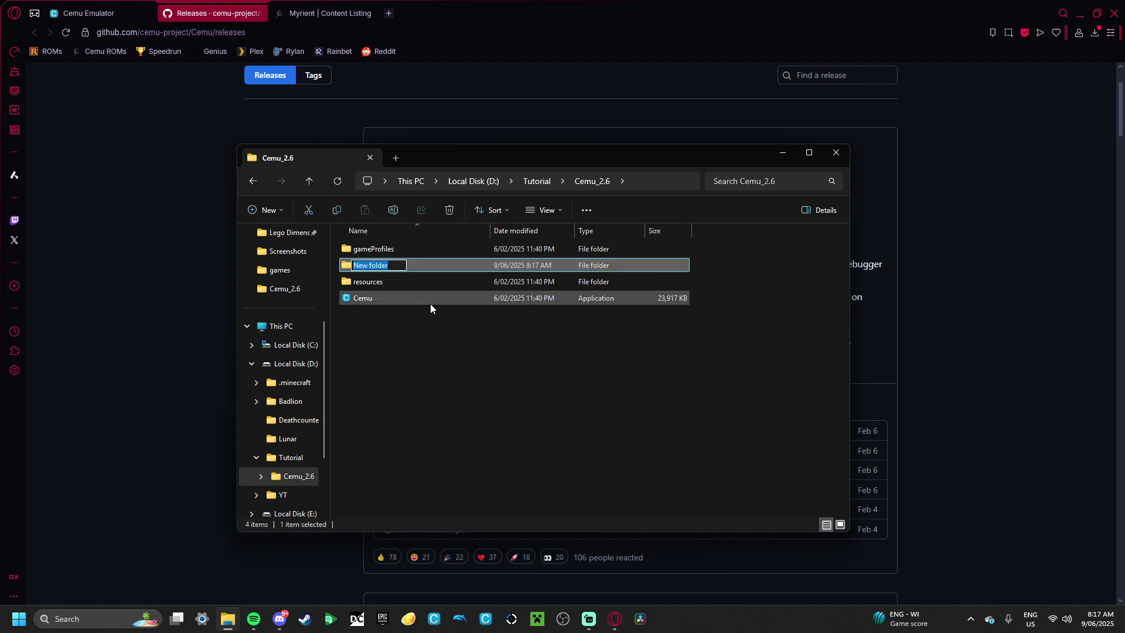
text(Games)
key(Return)
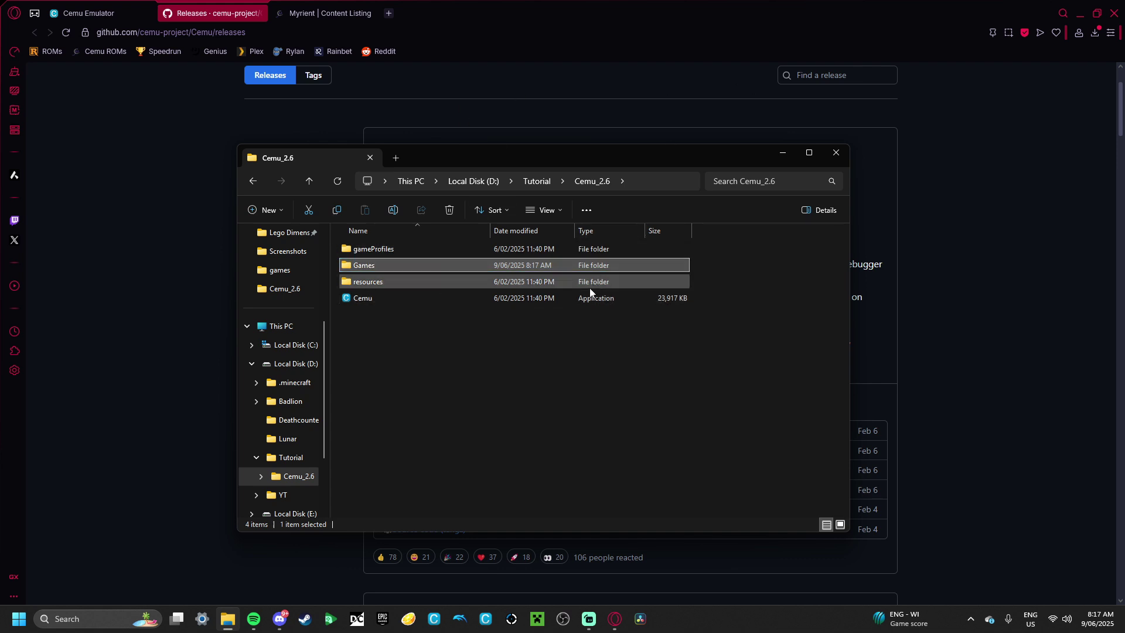
double_click(375, 299)
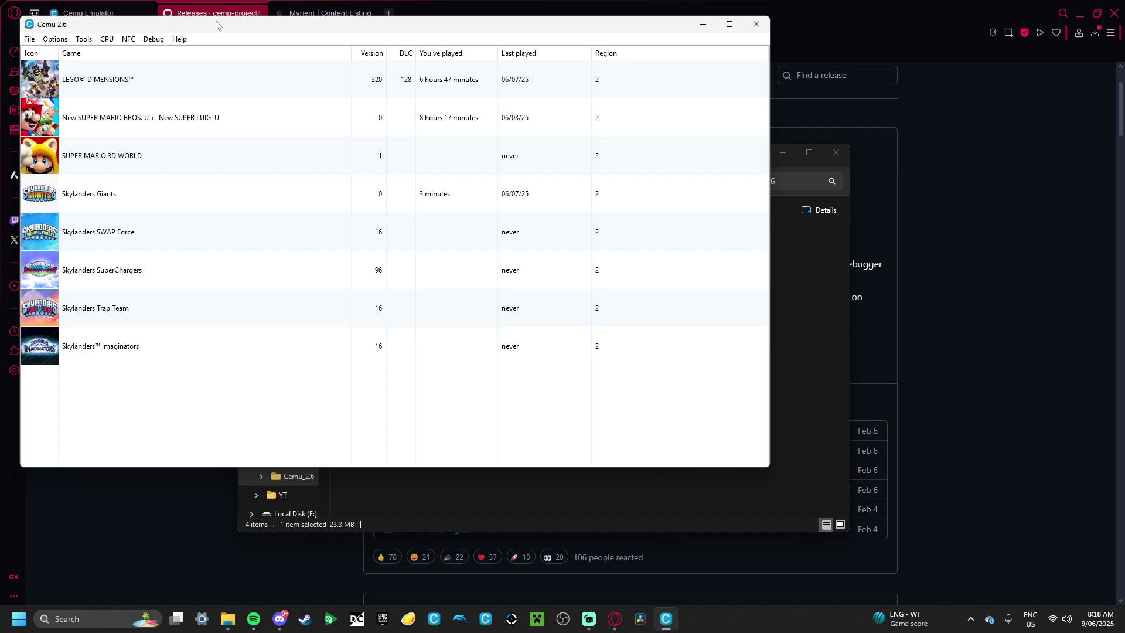
Step: Move the Cemu window aside and switch to Opera's Myrient Wii U listing tab
drag(216, 25, 318, 130)
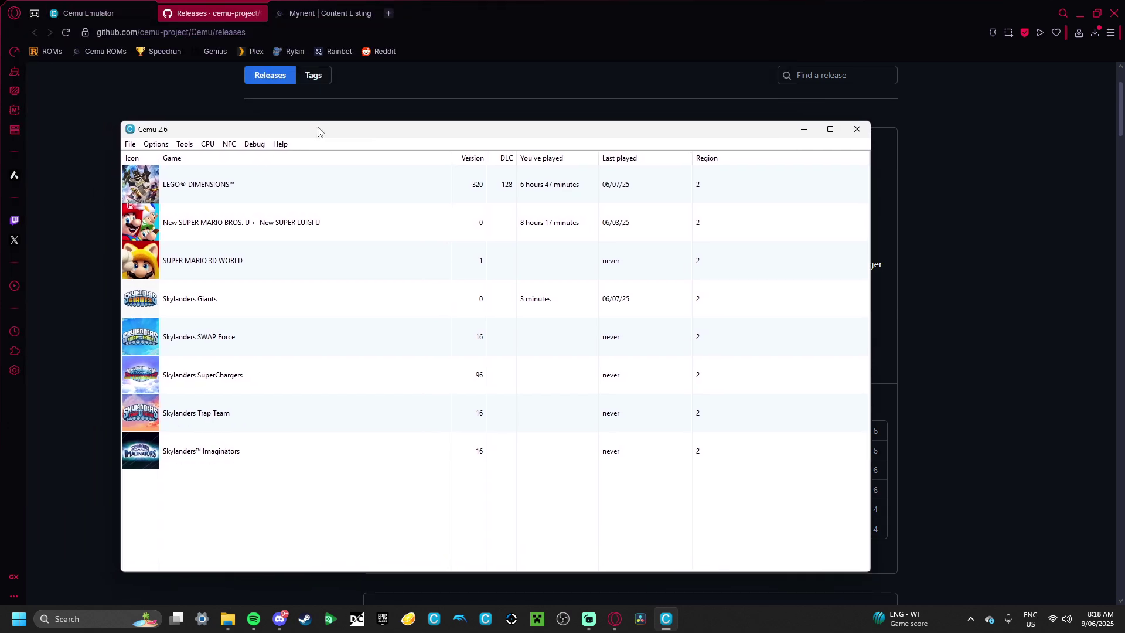
click(322, 13)
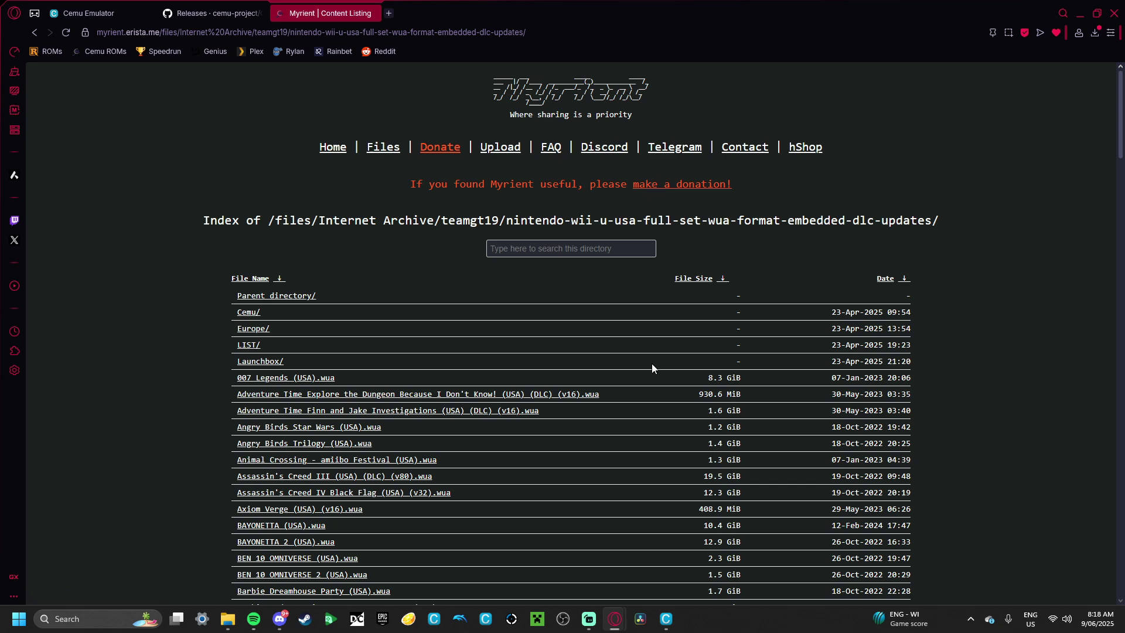
Step: Scroll through the Myrient listing, then bring the Cemu 2.6 window back to the front
scroll(366, 338, down, 5)
scroll(369, 340, down, 4)
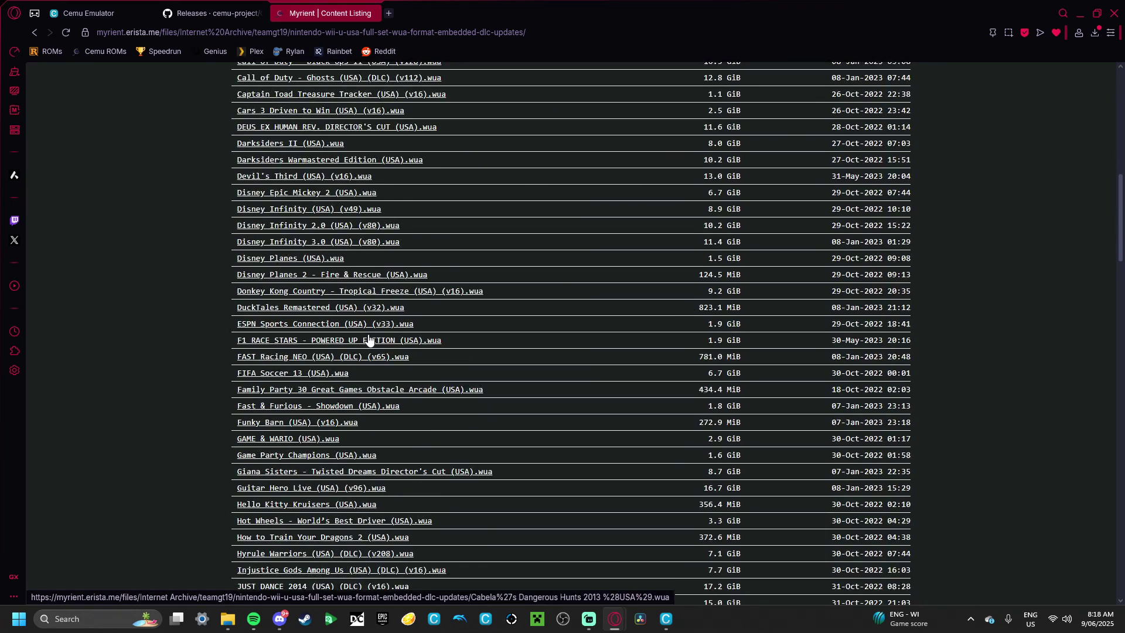
scroll(402, 330, up, 1)
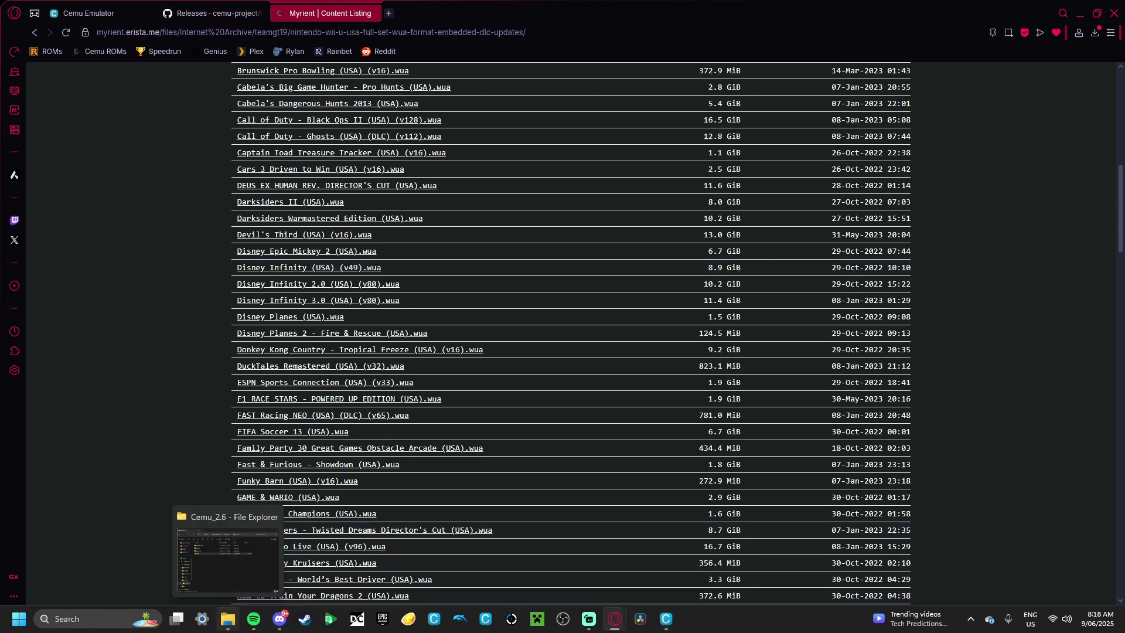
click(666, 618)
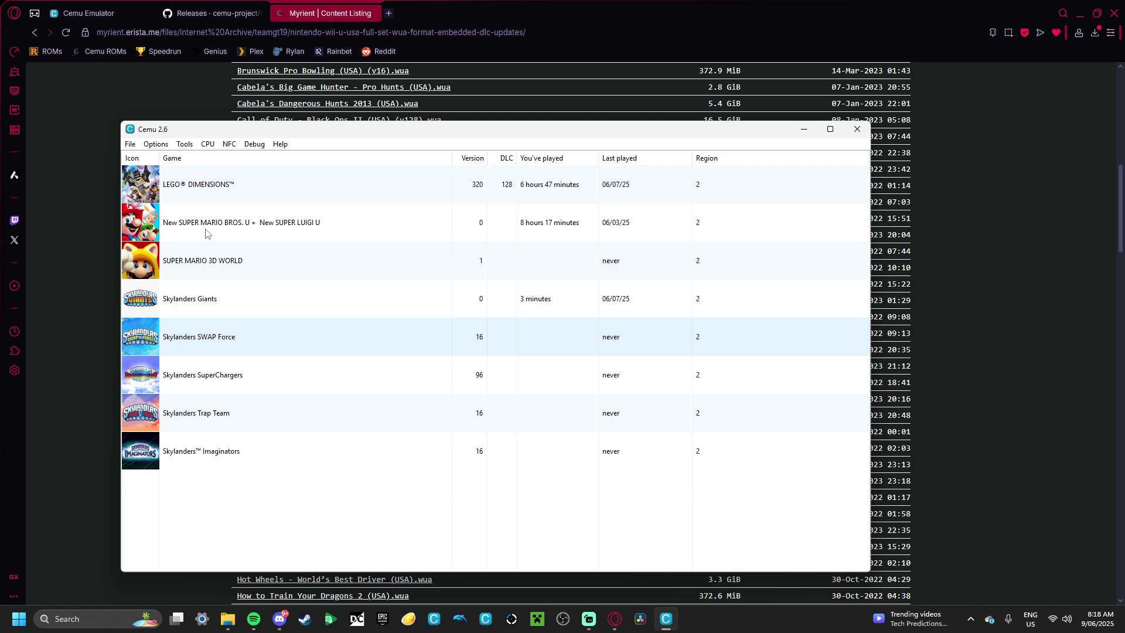
Step: Add D:\Tutorial\Cemu_2.6\Games as a game path in General settings, then close the dialog
click(156, 145)
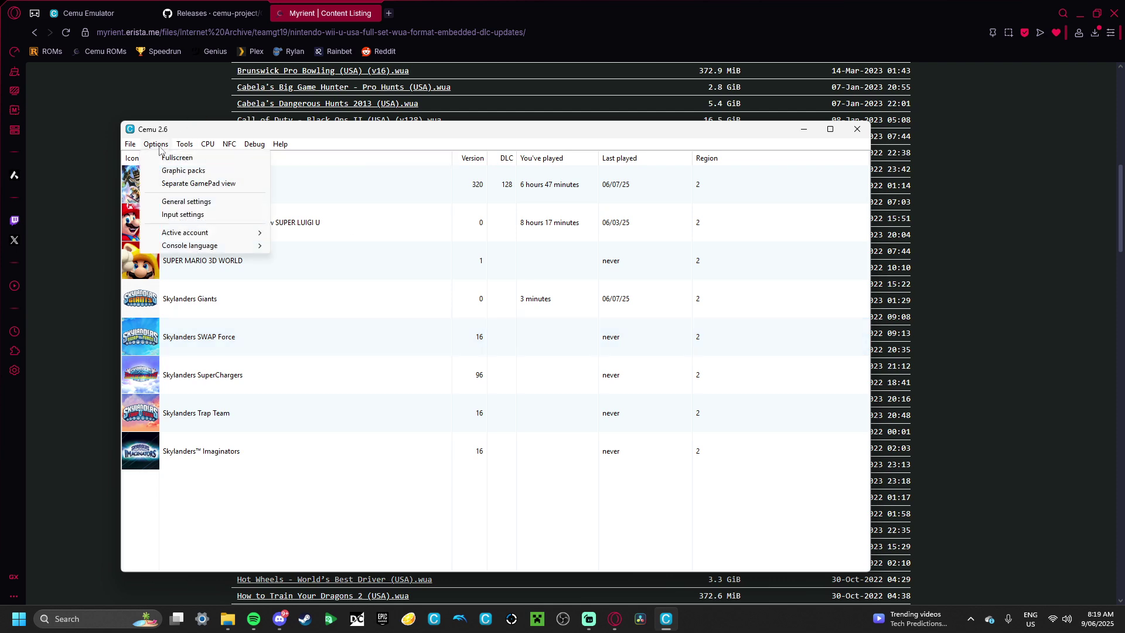
click(186, 202)
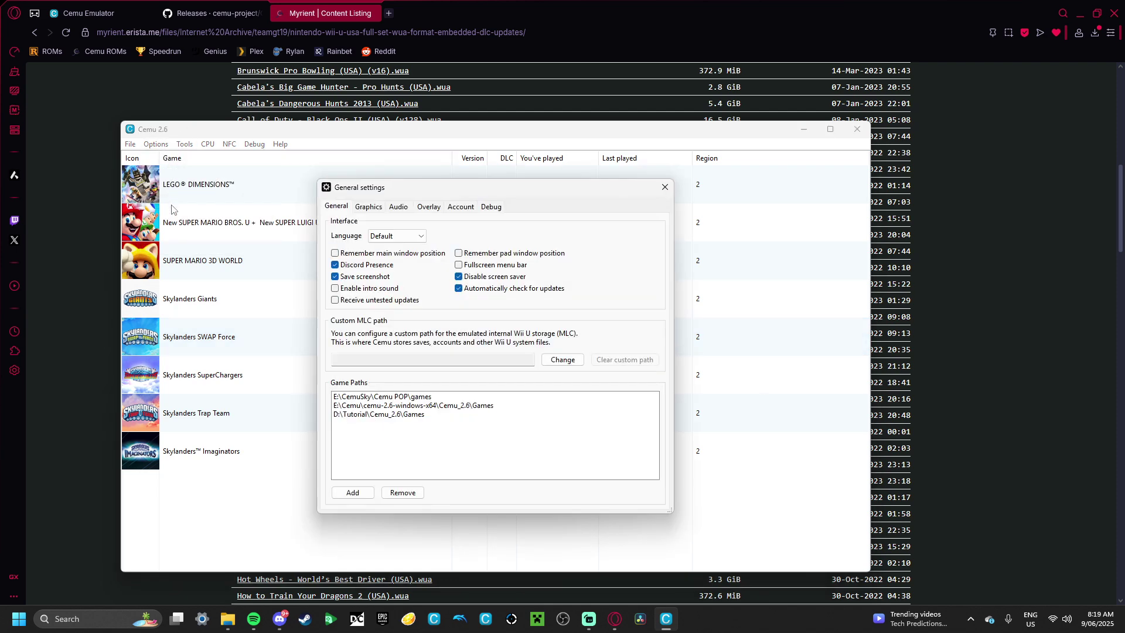
click(354, 493)
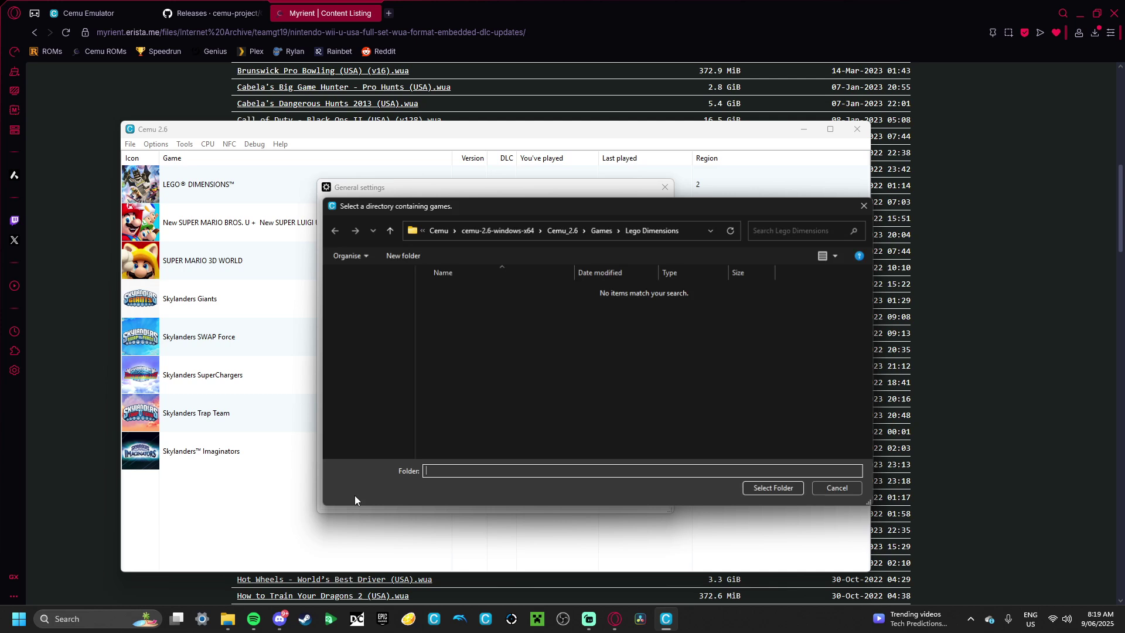
scroll(370, 375, down, 3)
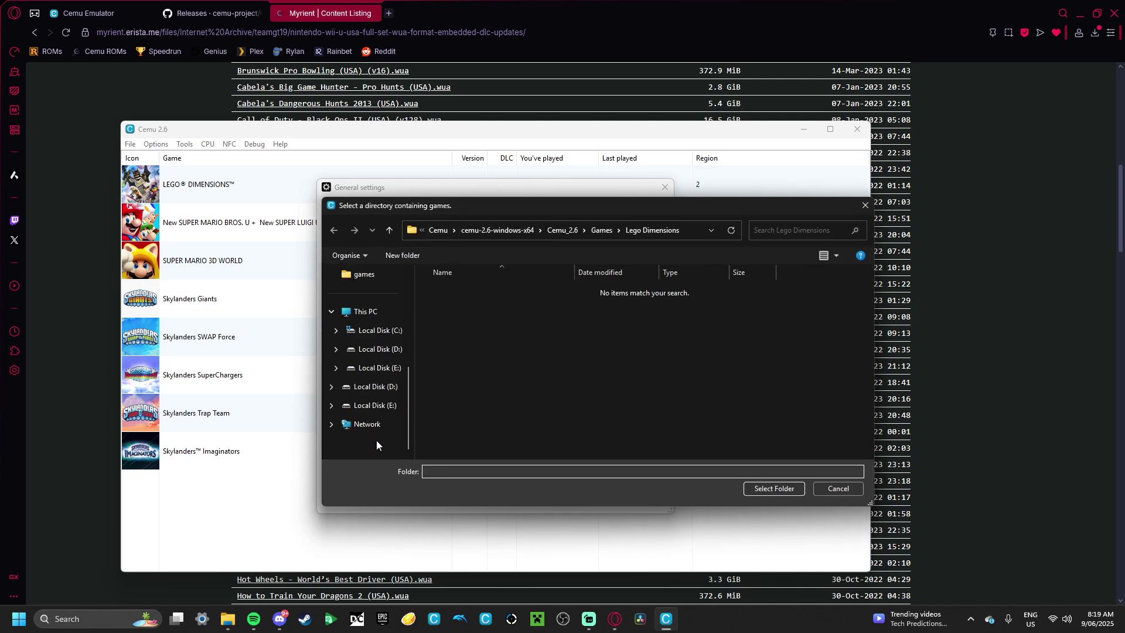
click(379, 406)
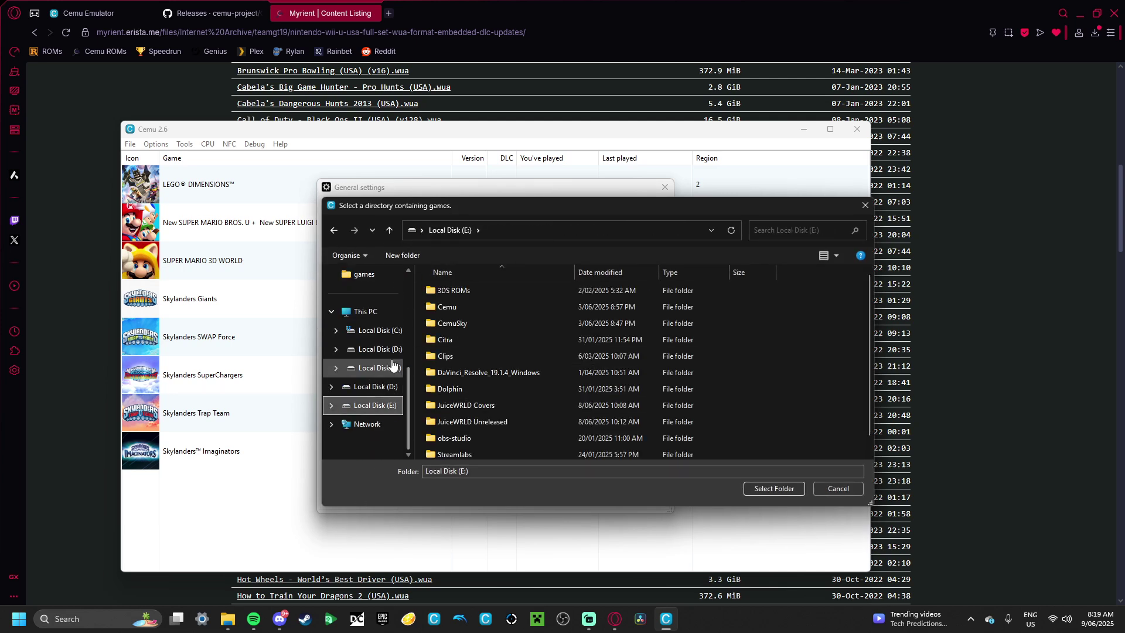
click(373, 388)
double_click(474, 368)
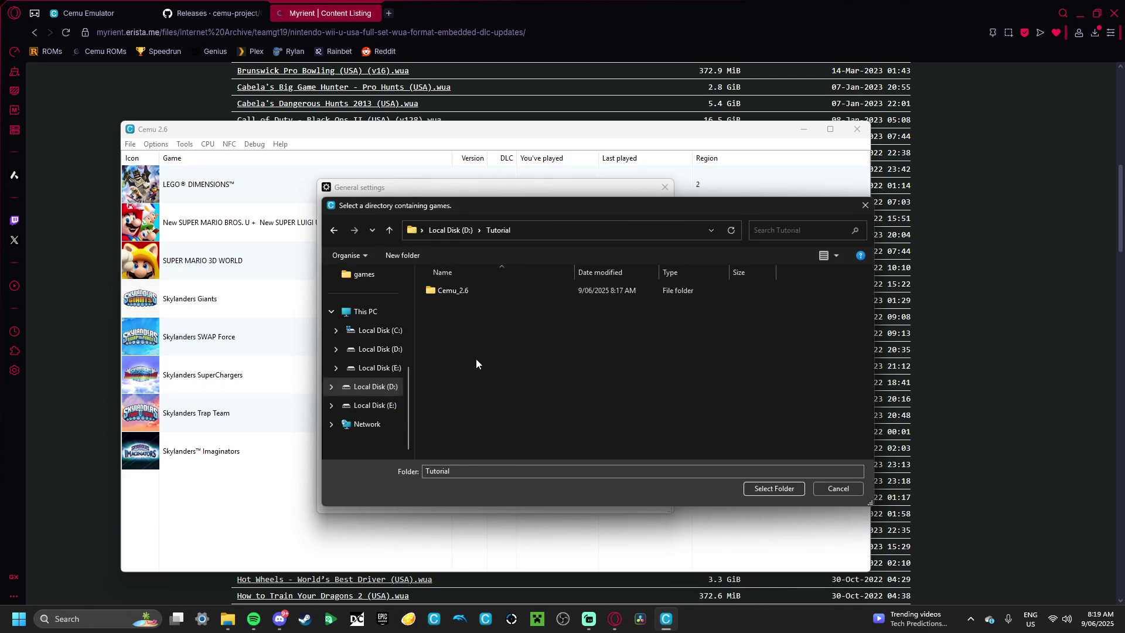
double_click(455, 291)
click(456, 305)
click(772, 489)
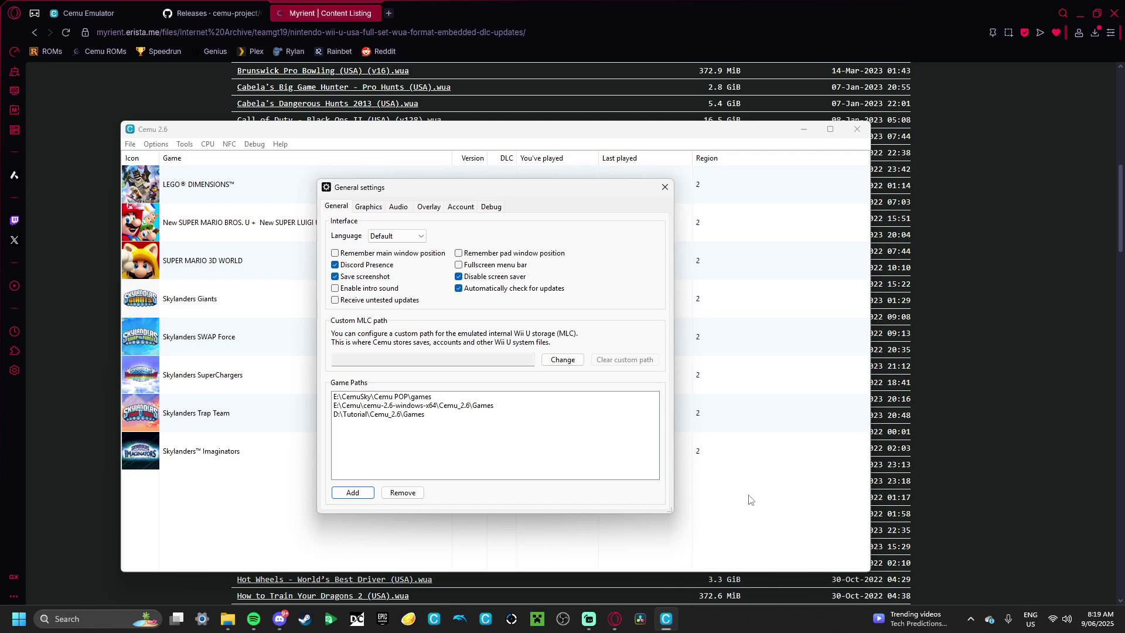
click(665, 187)
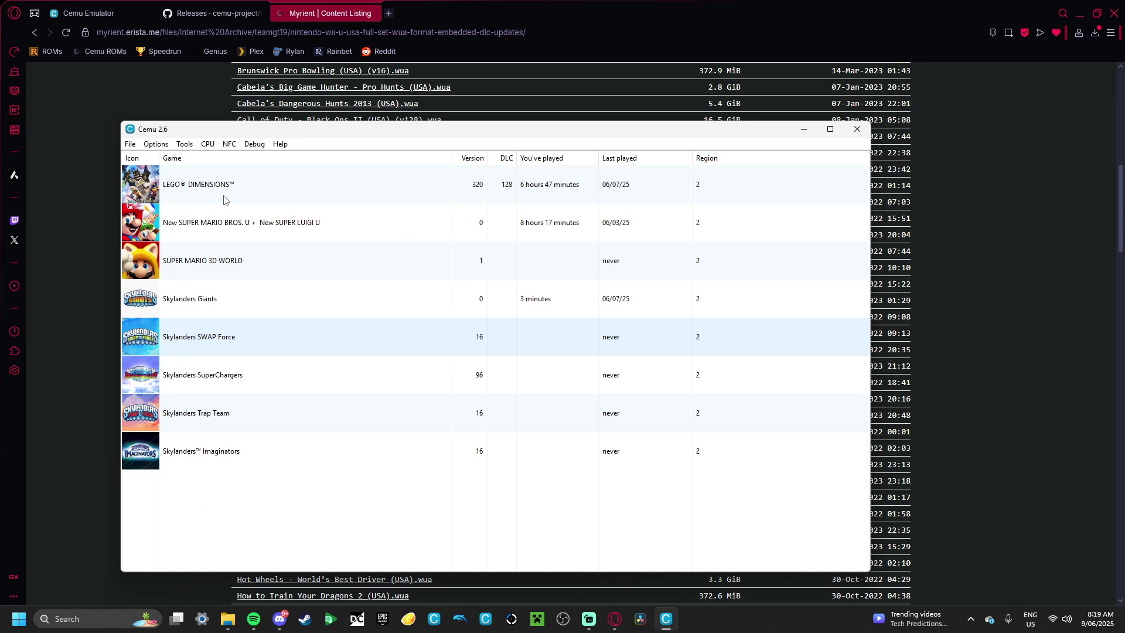
Step: Tick Emulate Infinity Base on the Infinity Base page of Emulated USB Devices
click(183, 145)
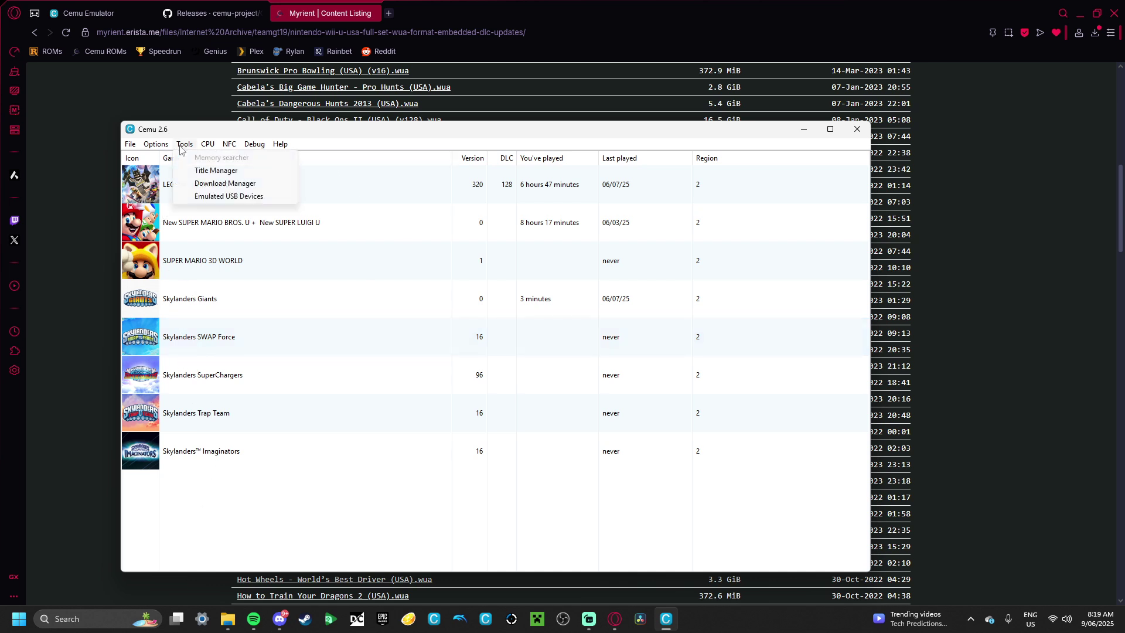
click(200, 197)
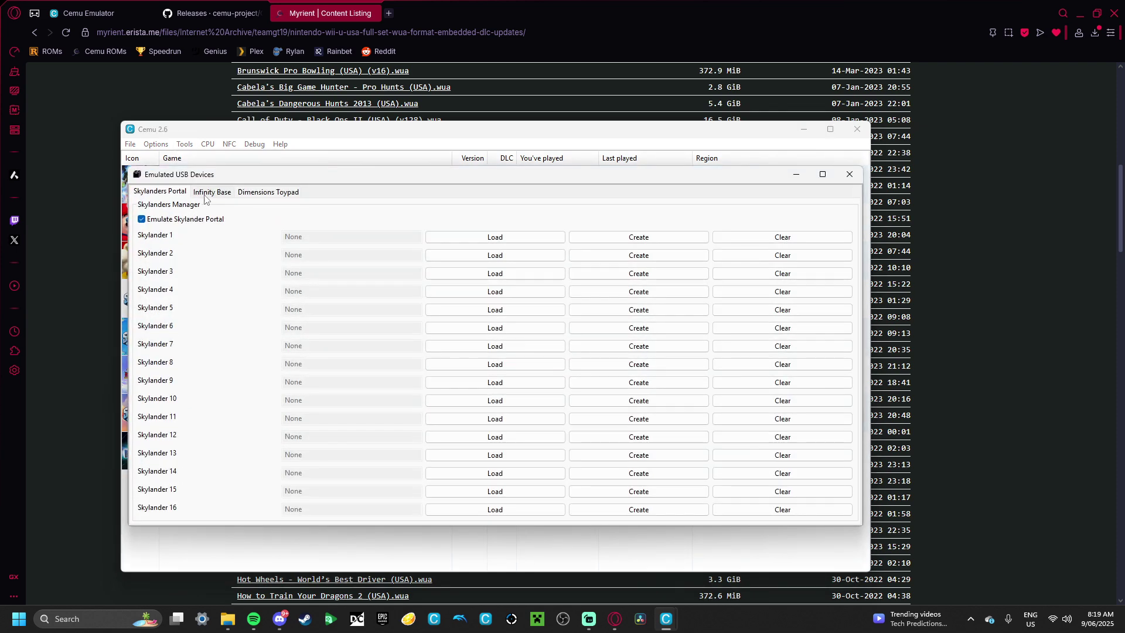
click(206, 194)
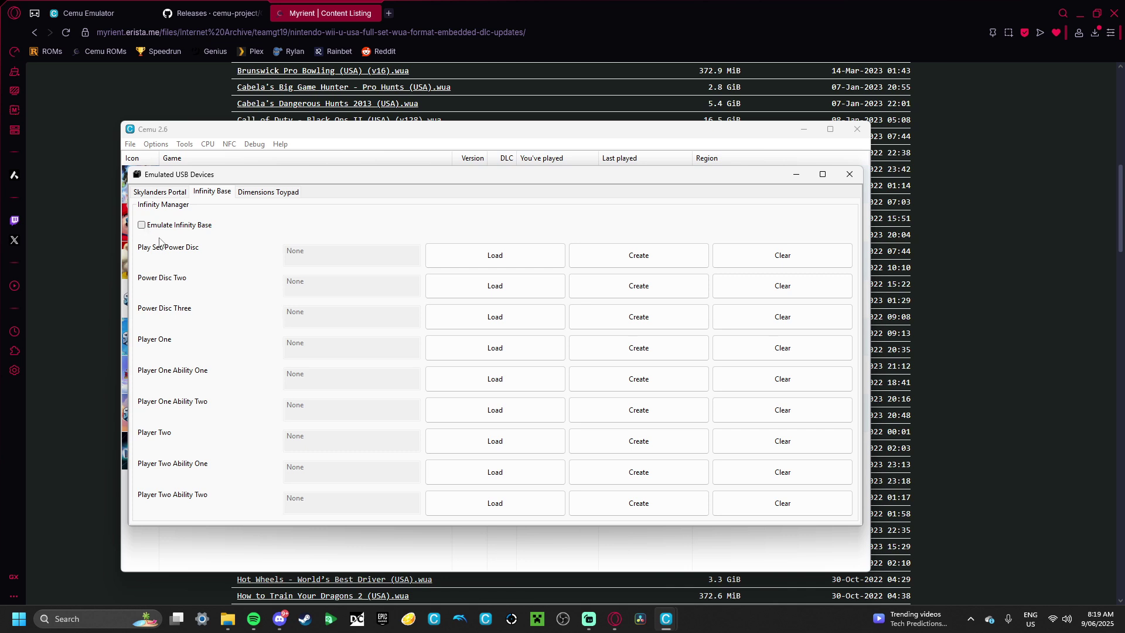
click(142, 226)
Step: Create a WALL-E's Collection figure for the Play Set/Power Disc slot
click(637, 256)
click(629, 335)
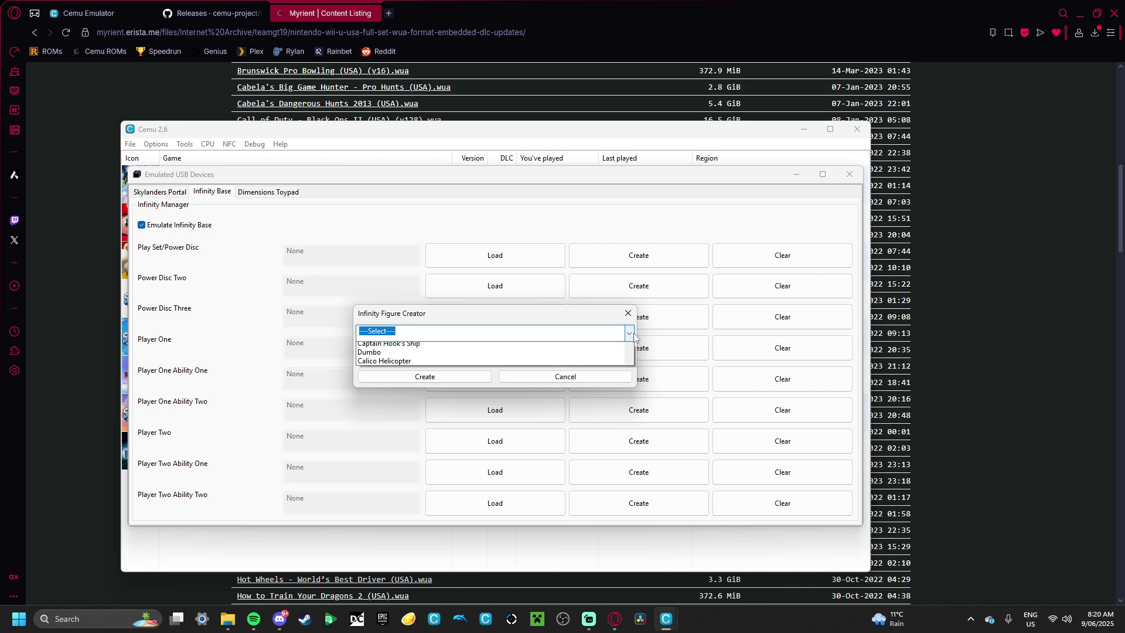
scroll(584, 375, down, 3)
scroll(581, 392, down, 20)
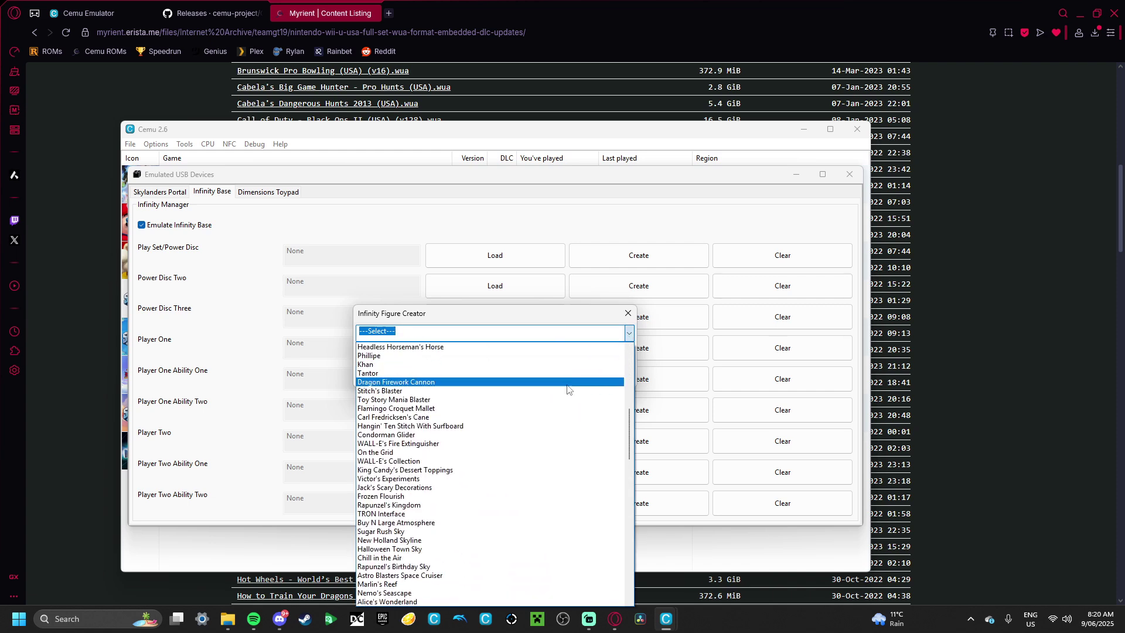
scroll(555, 443, down, 5)
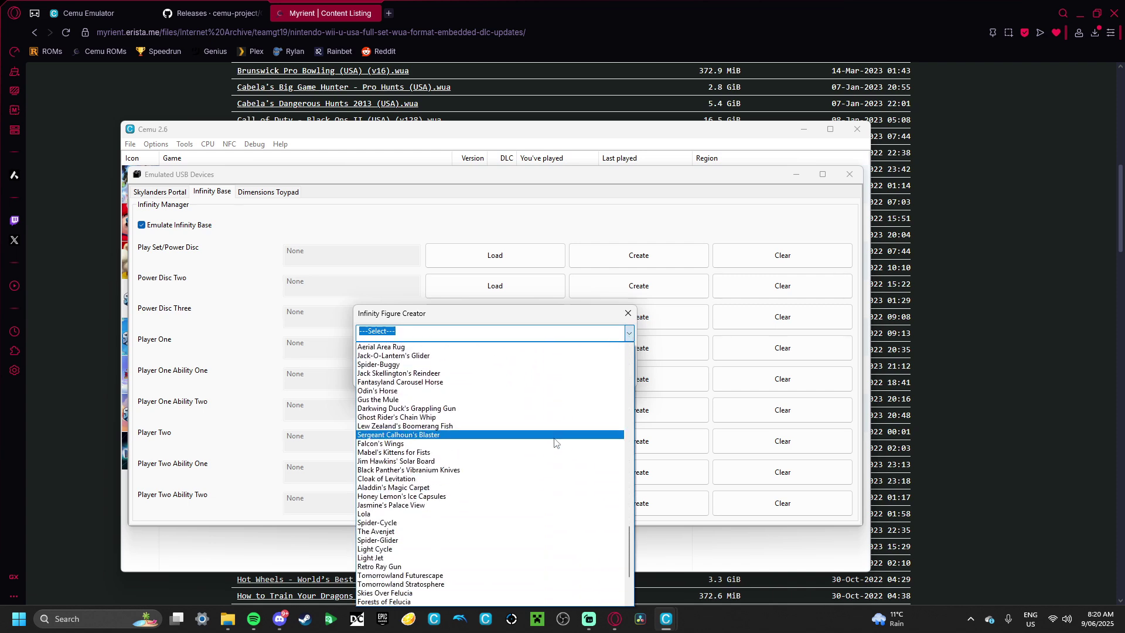
scroll(563, 472, up, 10)
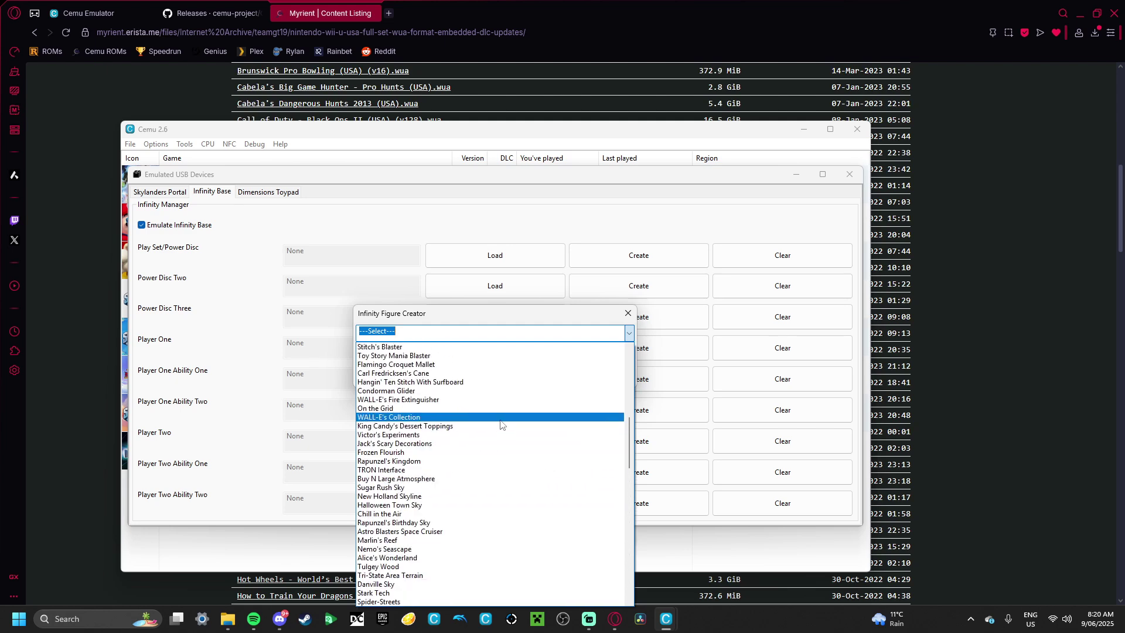
click(496, 419)
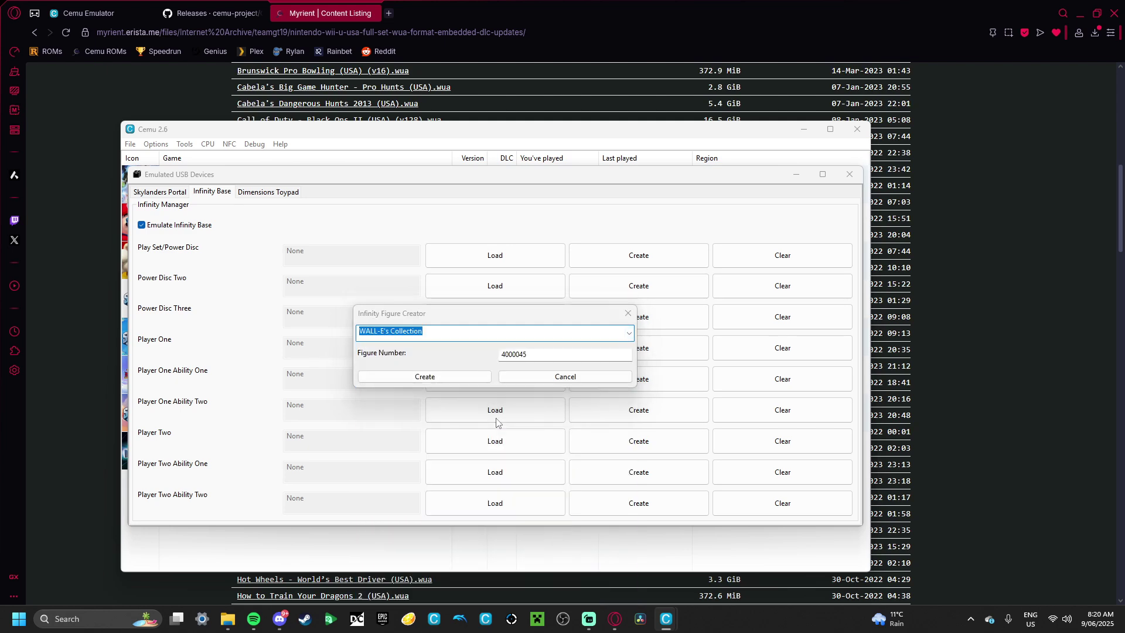
click(476, 376)
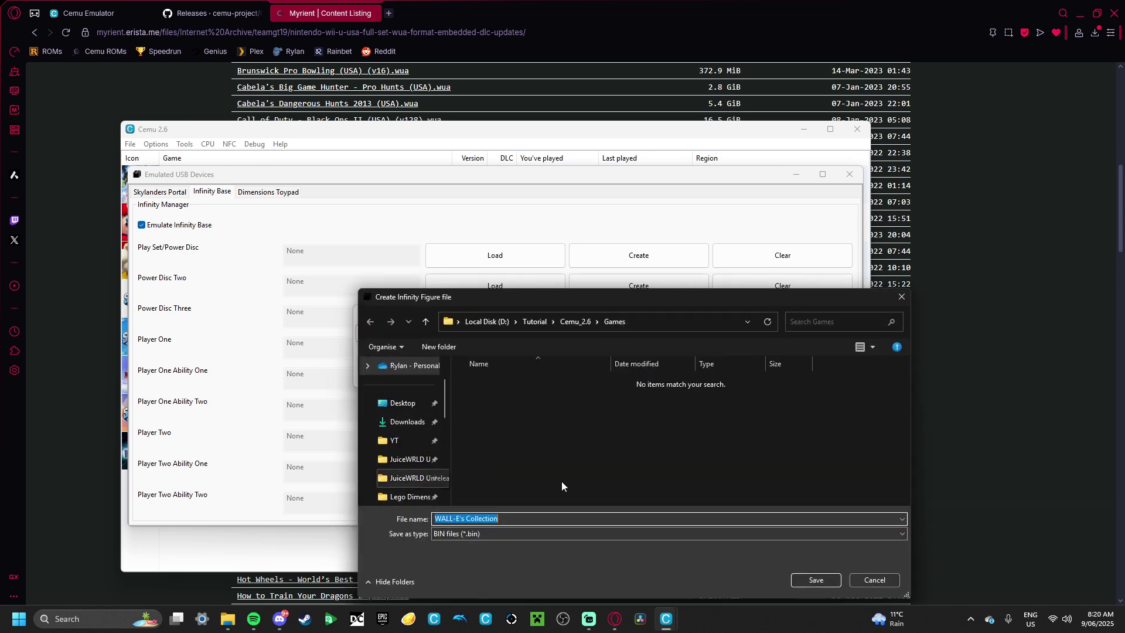
Step: Browse to the Lego Dimensions folder, cancel saving the figure file, and dismiss the error
scroll(423, 466, down, 5)
scroll(424, 466, up, 5)
scroll(413, 437, down, 5)
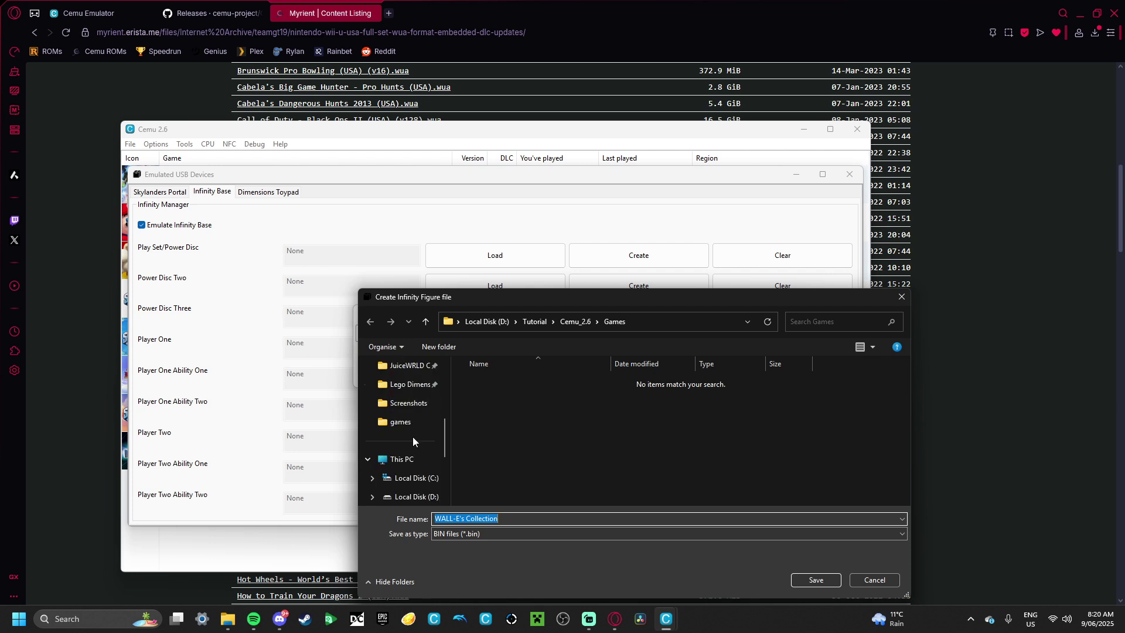
scroll(412, 438, up, 5)
scroll(413, 463, down, 1)
click(410, 441)
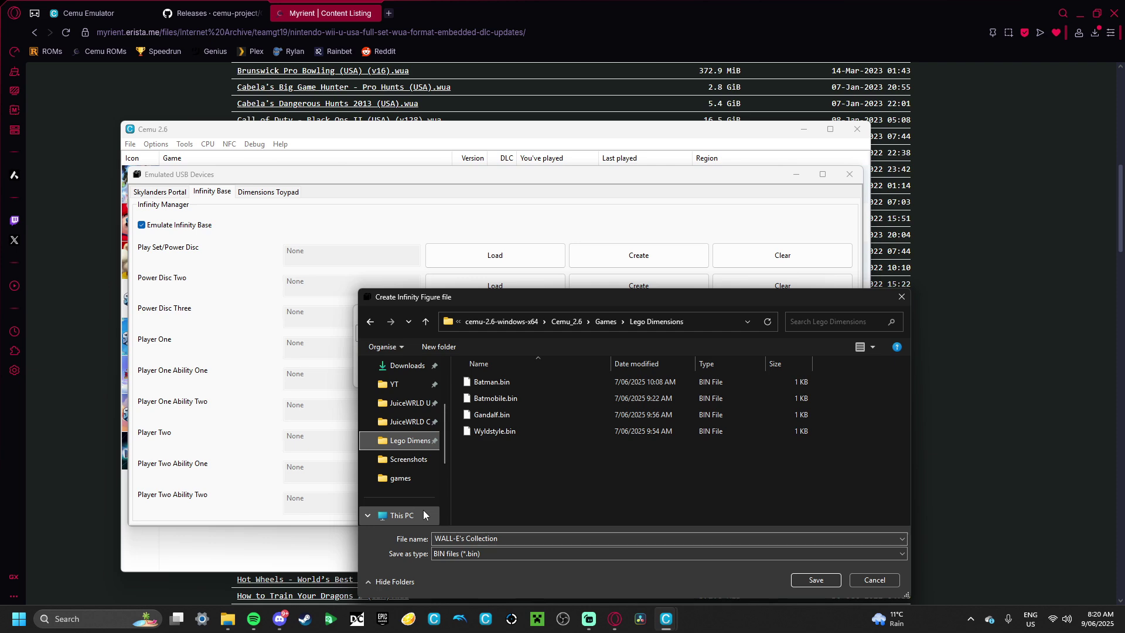
click(862, 580)
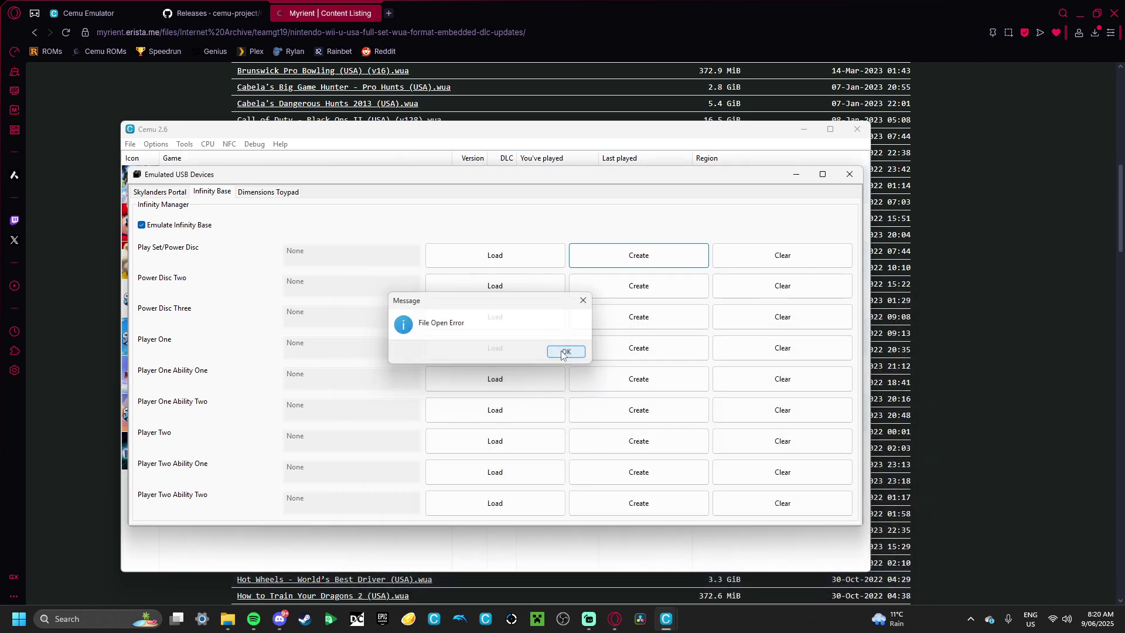
click(565, 351)
click(157, 193)
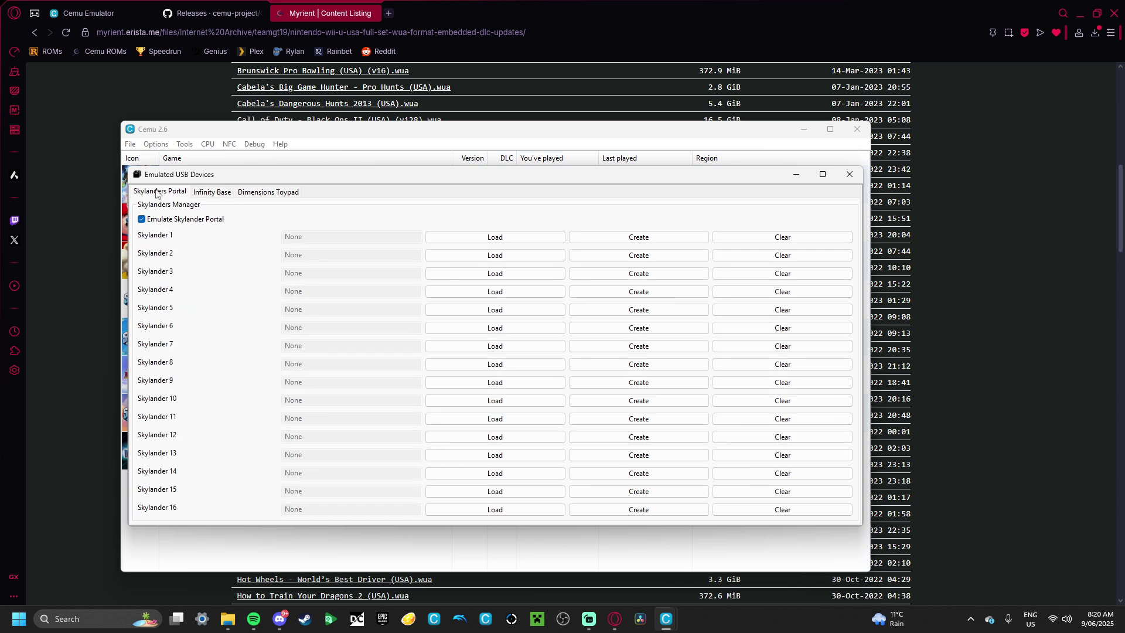